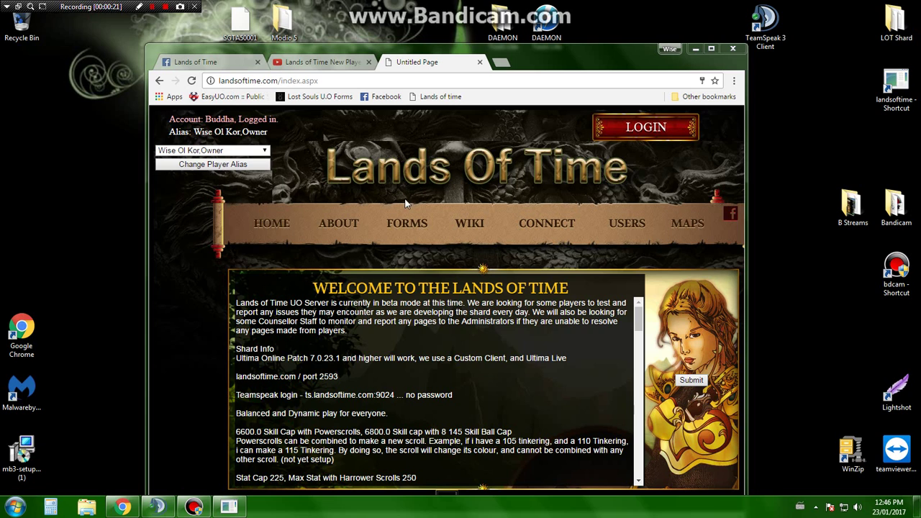
- Open the Download Client link from the Lands of Time website's Connect page
click(560, 227)
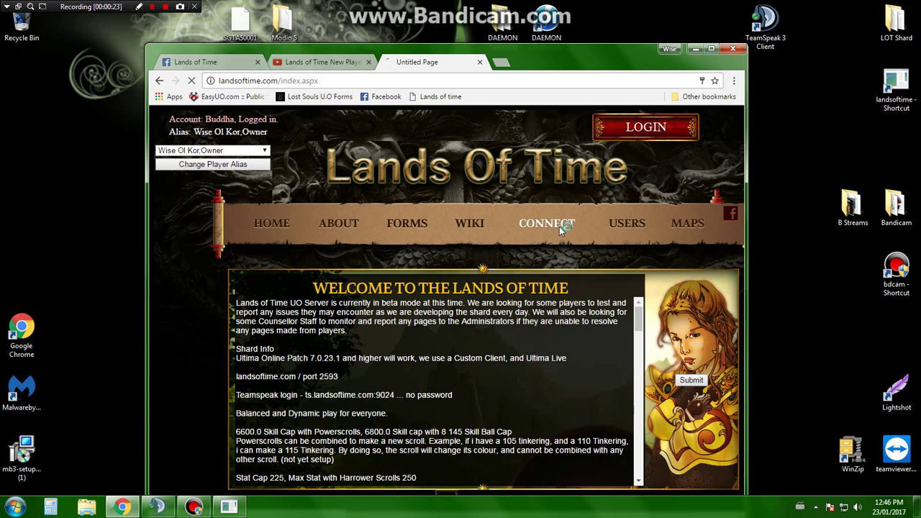
scroll(572, 390, down, 3)
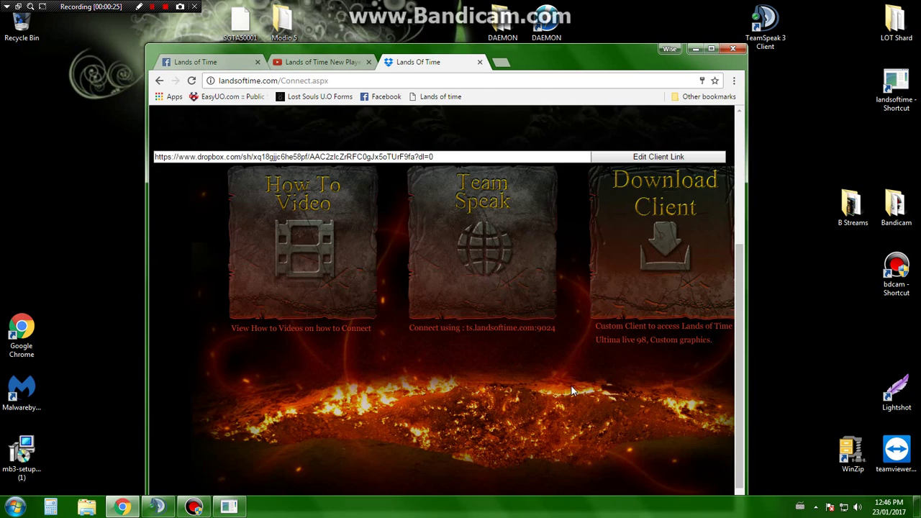
click(660, 288)
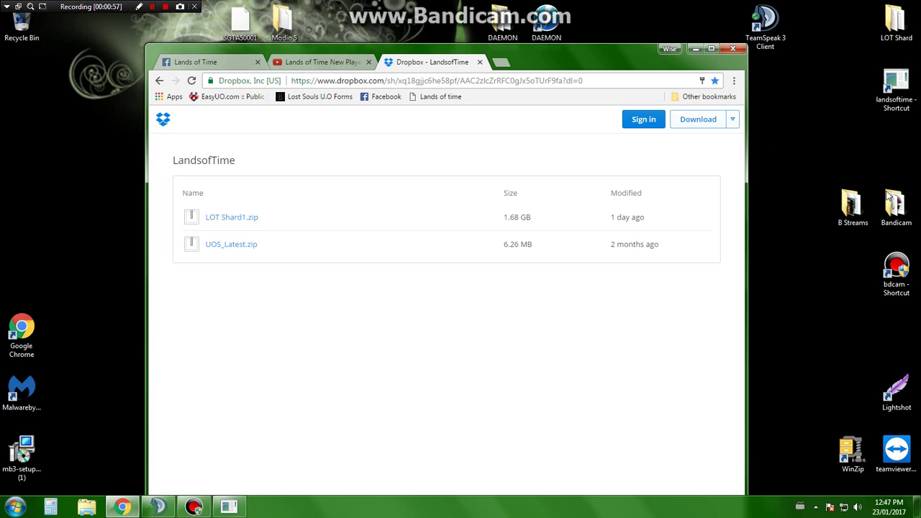
- Browse the LOT Shard desktop folder and check its size in the folder properties
drag(868, 4, 919, 153)
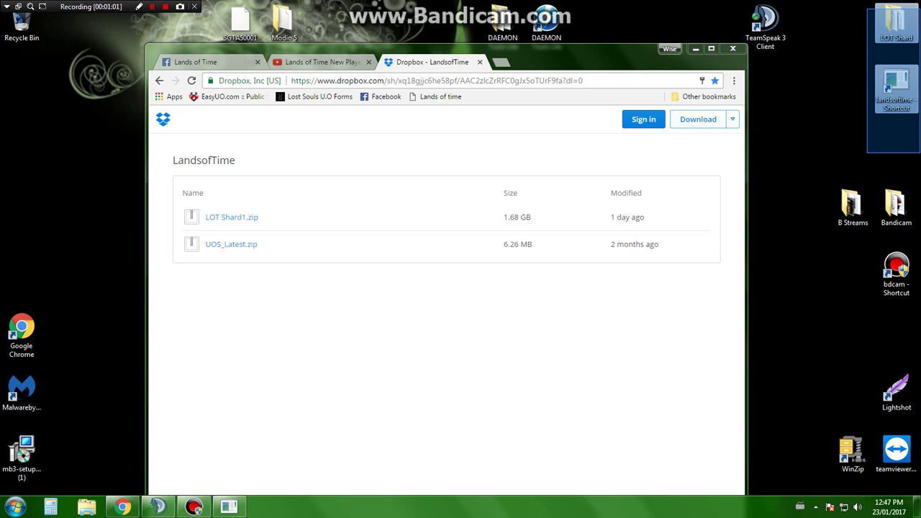
drag(920, 153, 779, 166)
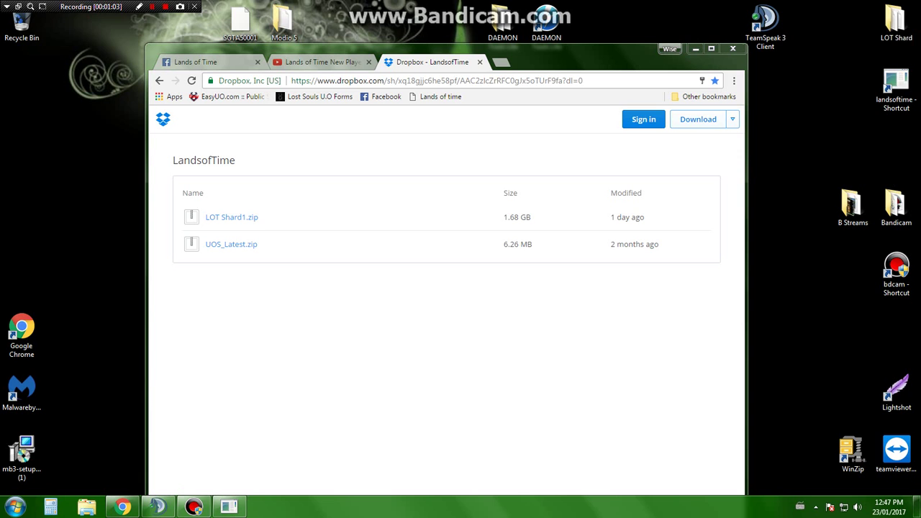
double_click(896, 21)
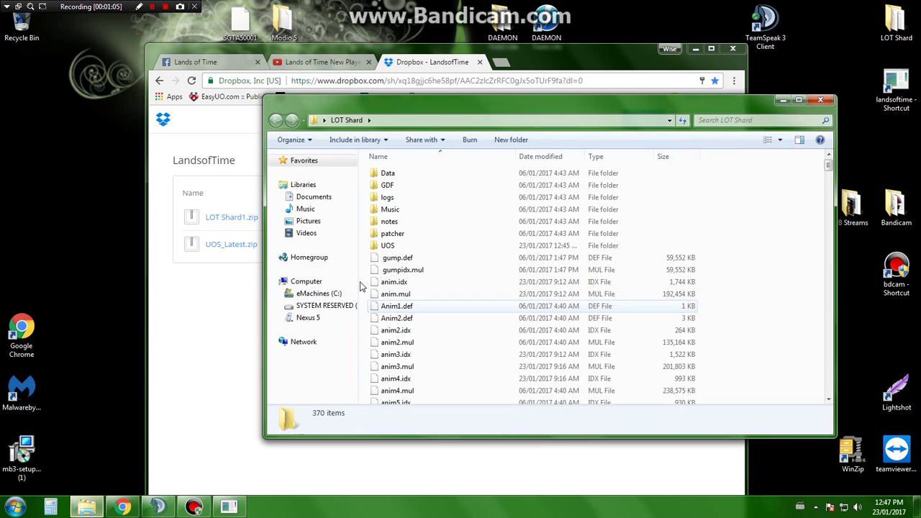
drag(829, 167, 830, 348)
right_click(900, 15)
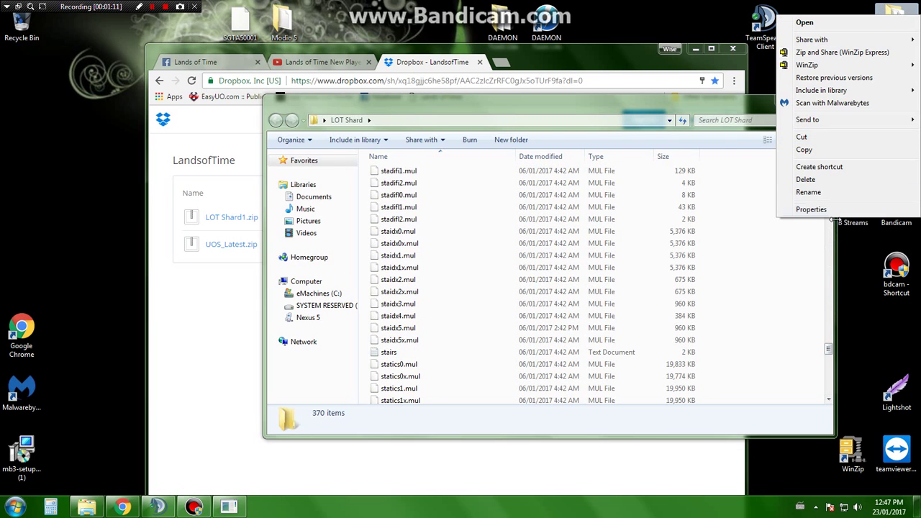
click(814, 209)
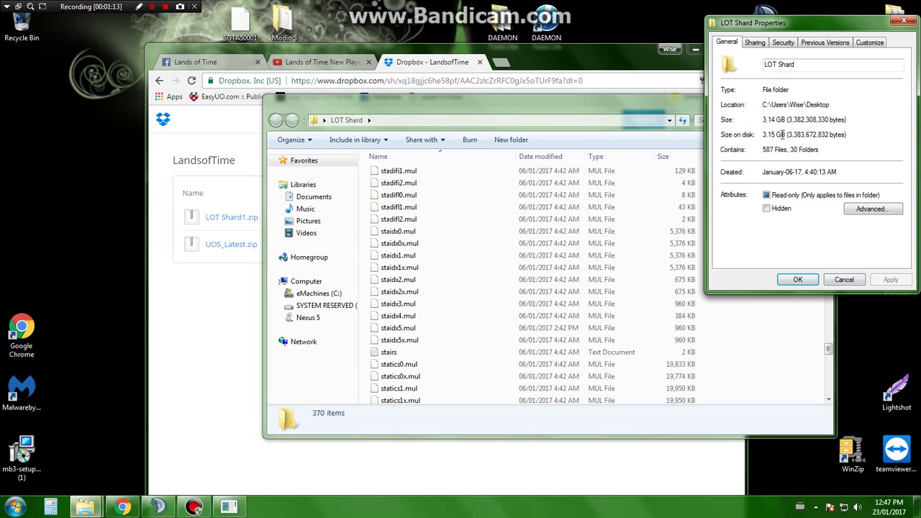
click(904, 22)
click(774, 102)
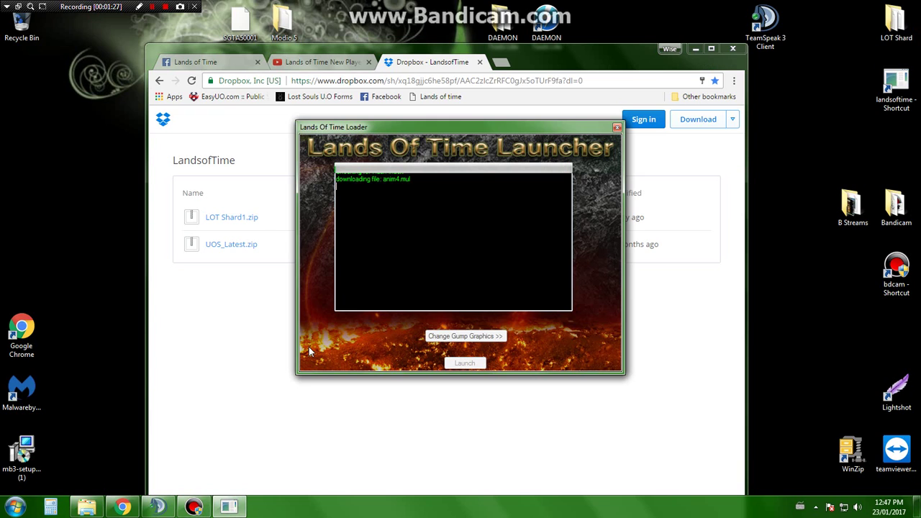
- Locate the landsoftime application inside the LOT Shard folder and its matching desktop shortcut
double_click(900, 27)
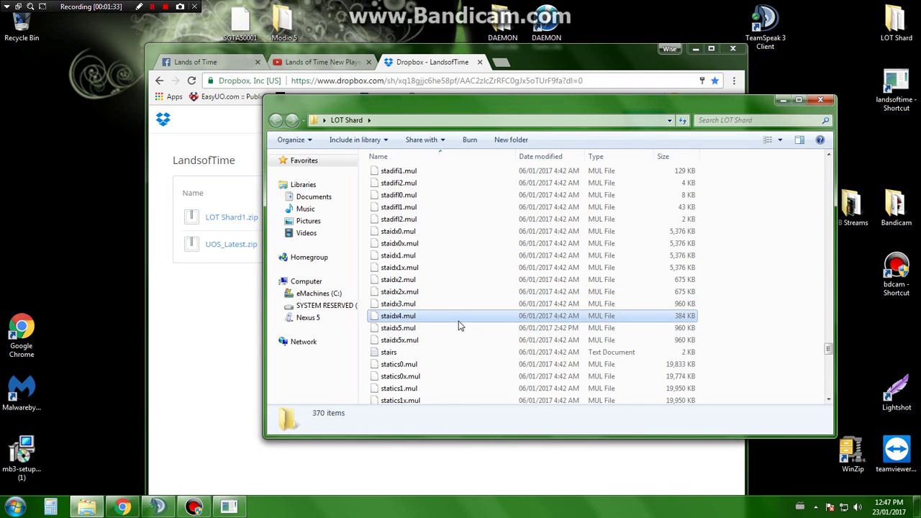
click(460, 326)
scroll(460, 326, up, 20)
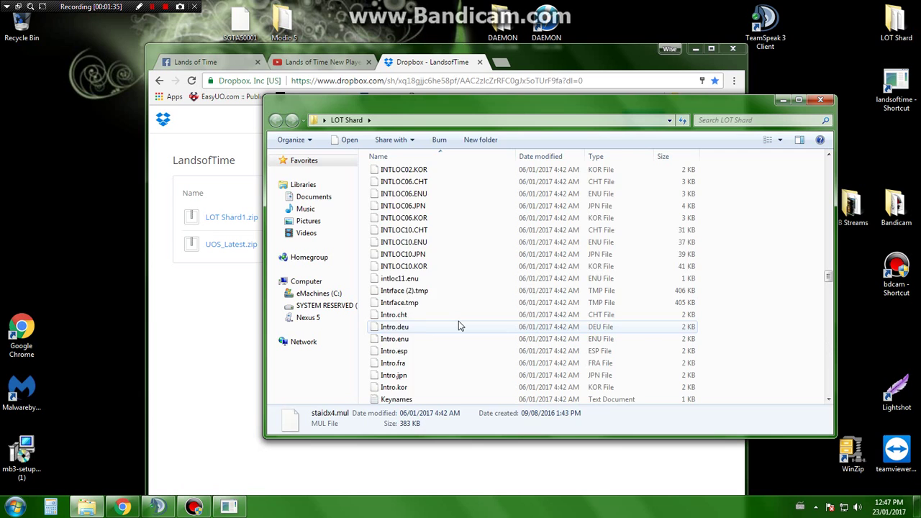
scroll(461, 326, up, 20)
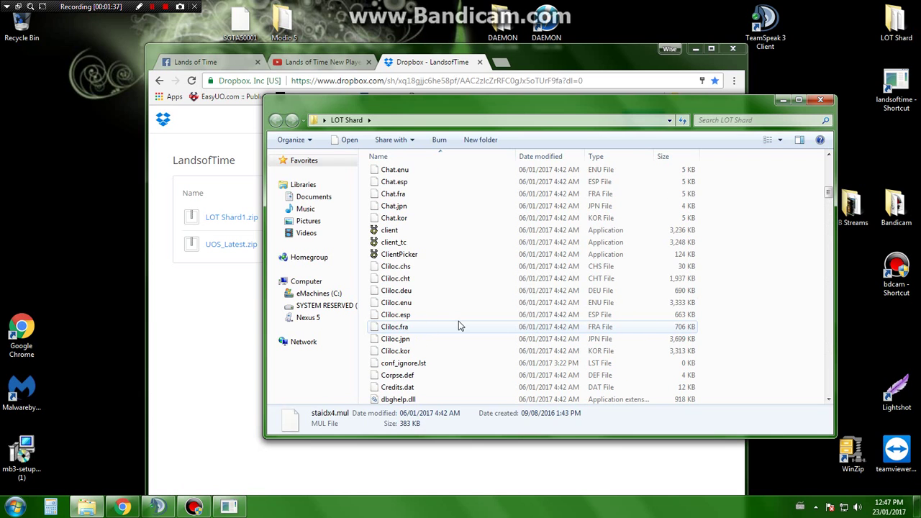
click(452, 314)
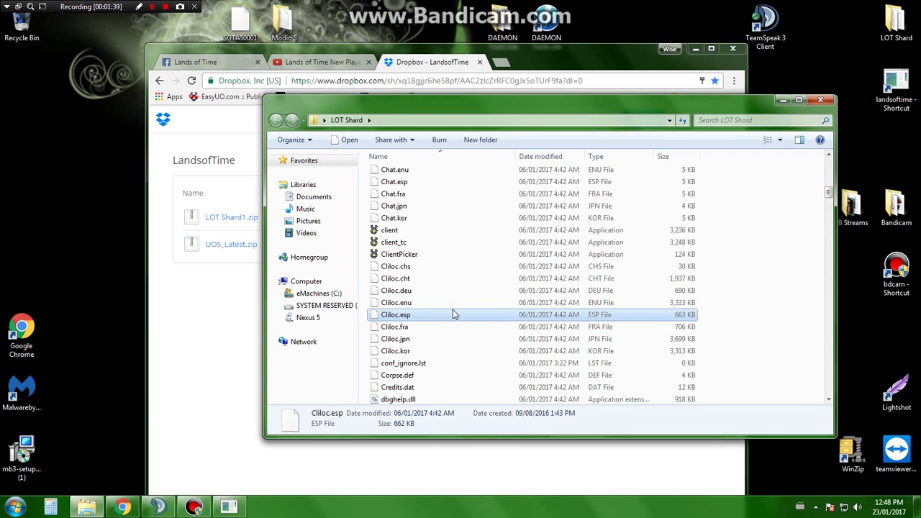
key(l)
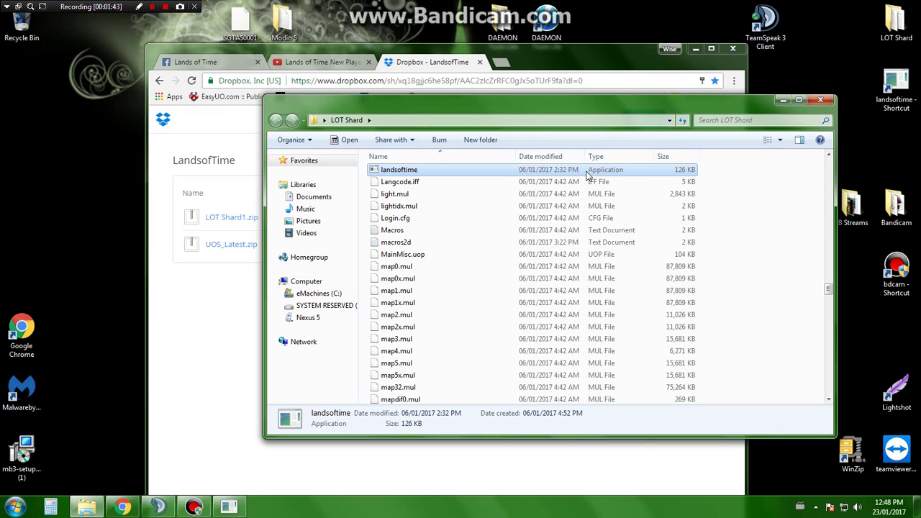
click(897, 97)
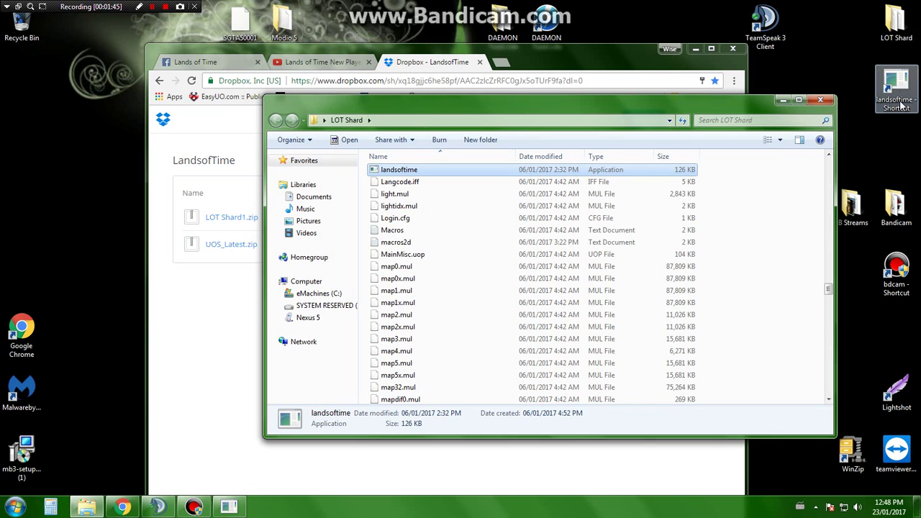
click(781, 100)
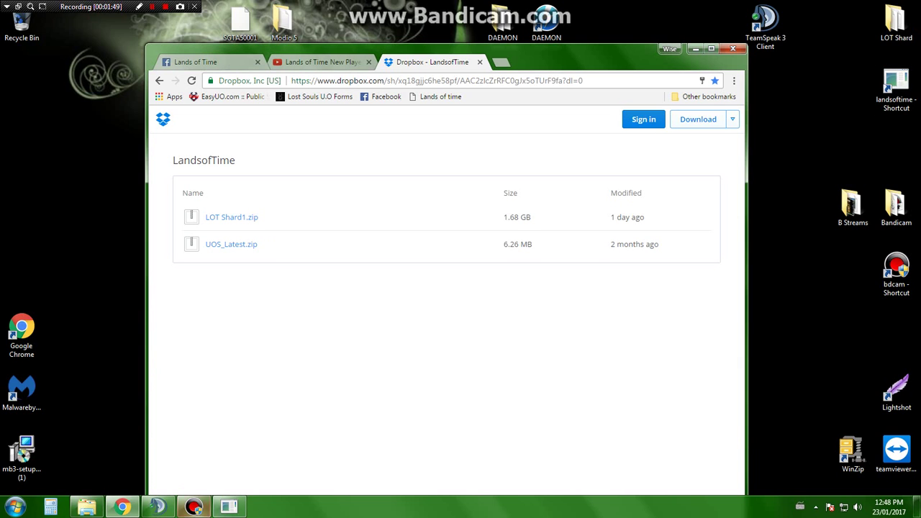
- Bring up the Lands Of Time Launcher and choose Original Gumps as the custom gump graphics
click(231, 508)
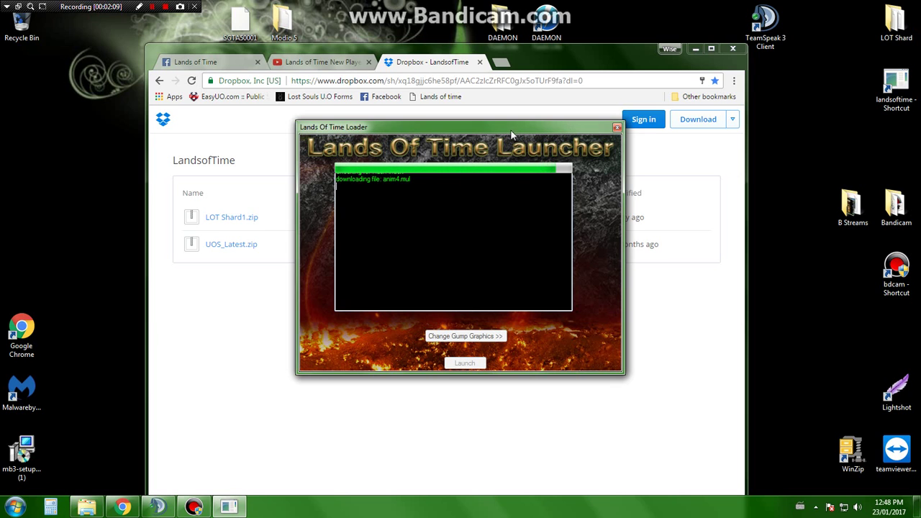
click(151, 8)
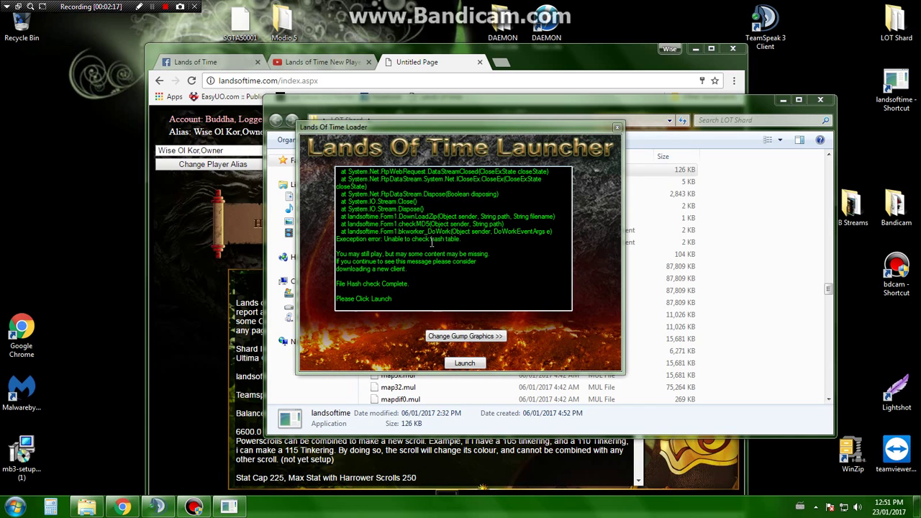
click(439, 335)
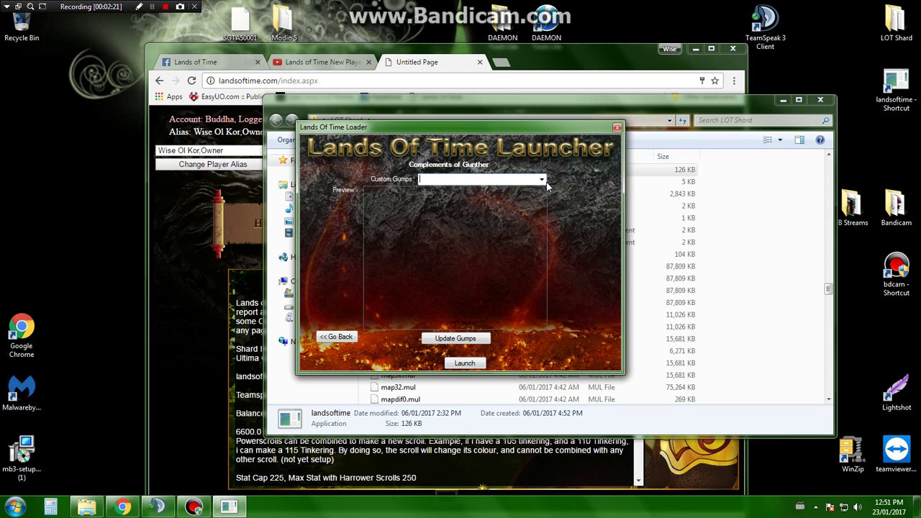
click(541, 180)
click(432, 191)
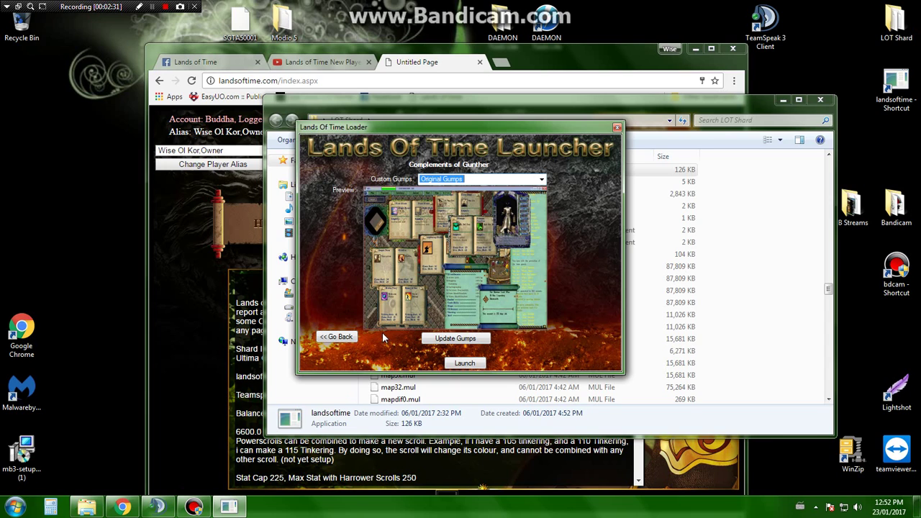
- Launch the client from the Lands Of Time Launcher, clear the other windows away and dismiss the software update notice
click(466, 363)
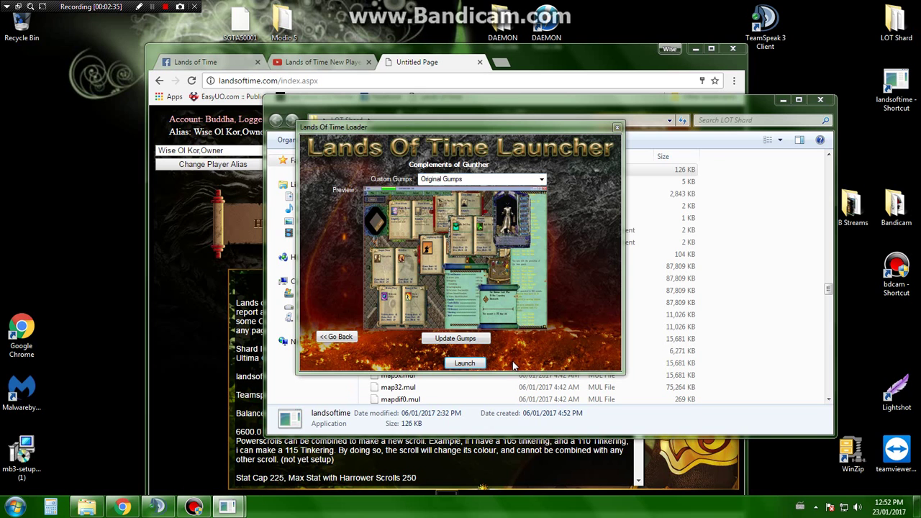
click(505, 263)
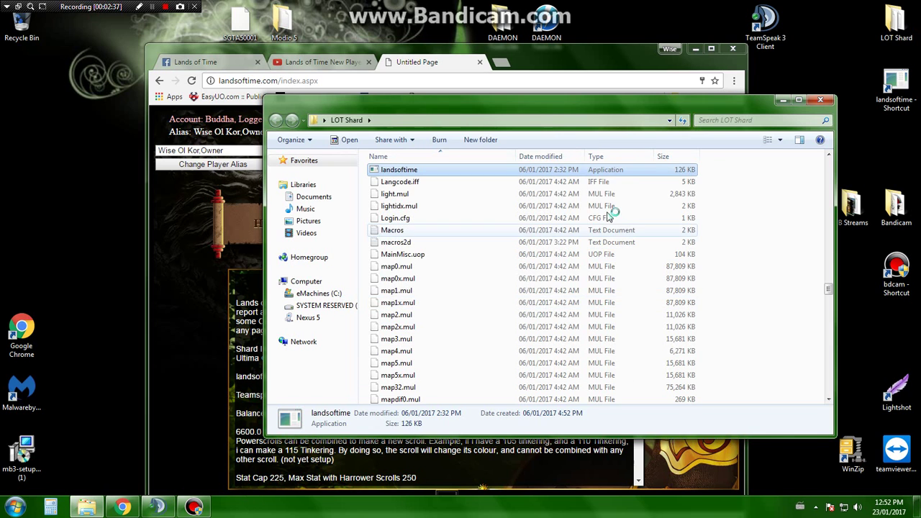
click(786, 99)
click(693, 49)
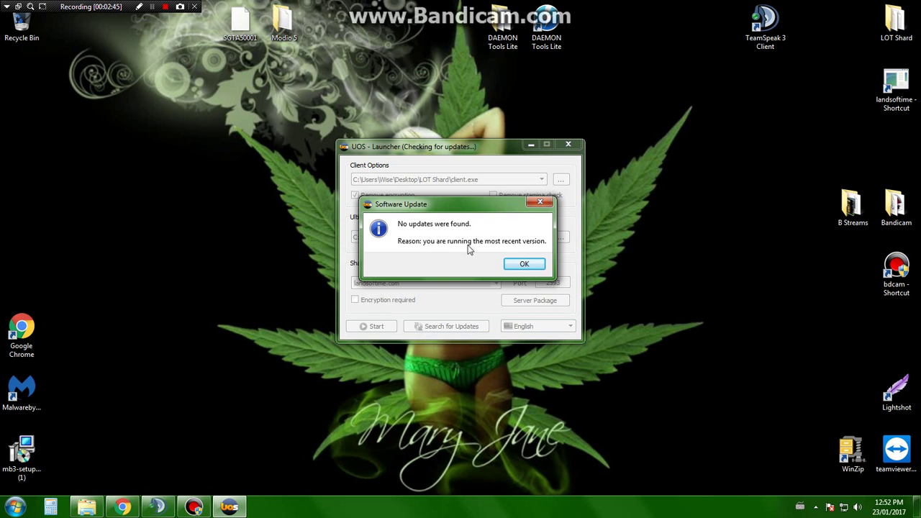
click(525, 263)
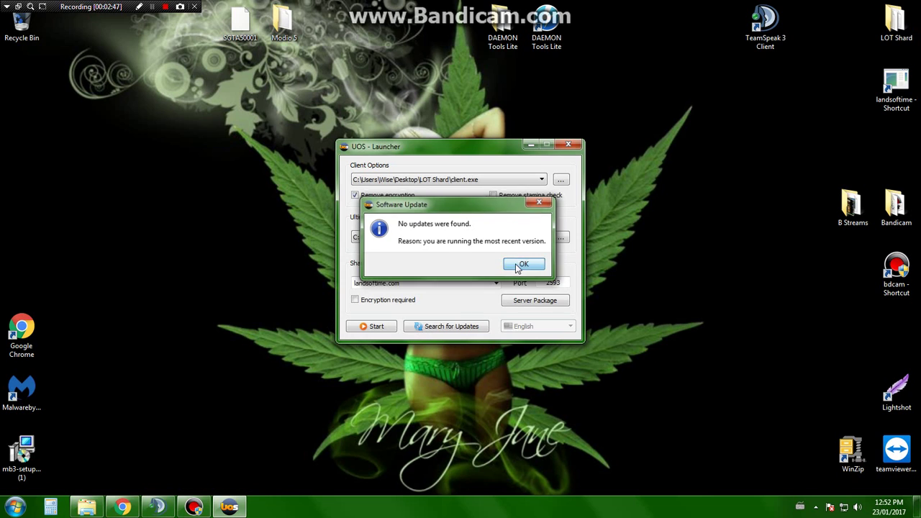
- Bring the website up behind the UOS Launcher and start the client for shard landsoftime.com on port 2593
click(122, 507)
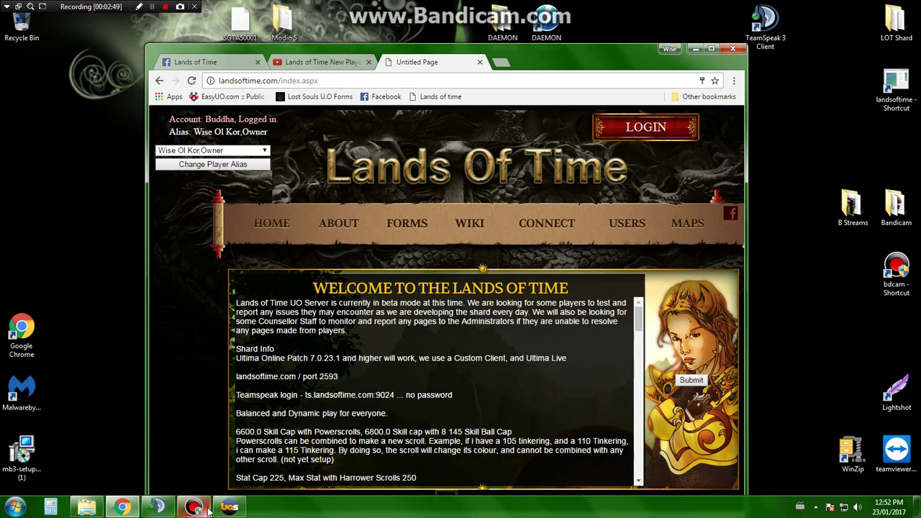
click(227, 508)
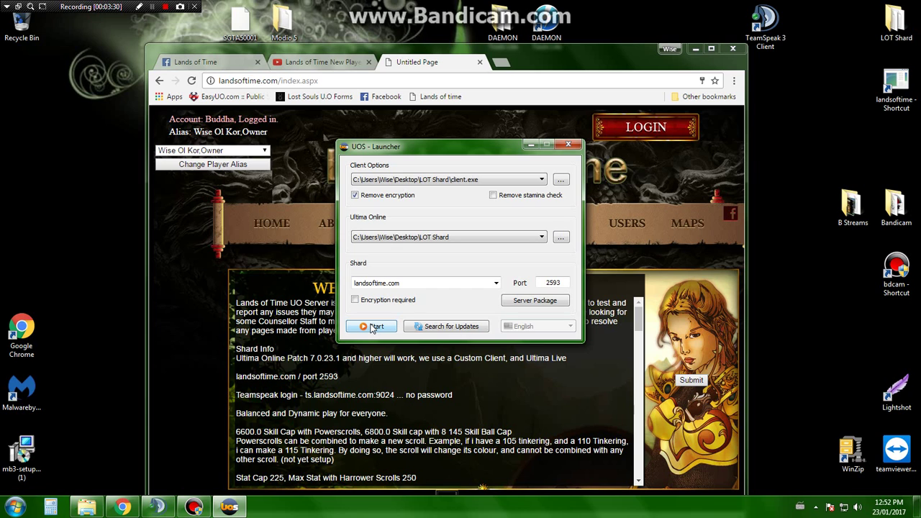
click(372, 327)
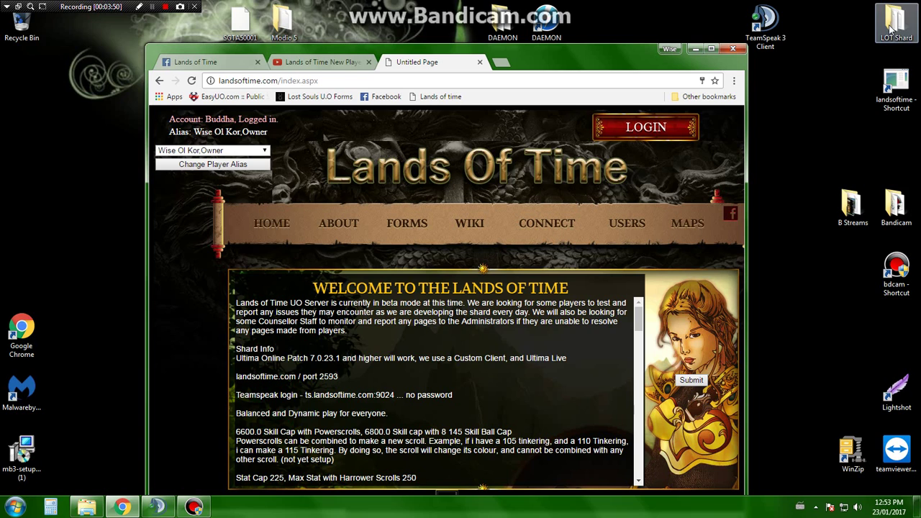
- Show the Lands of Time Facebook page in a maximized browser window and look it over
drag(862, 10, 918, 186)
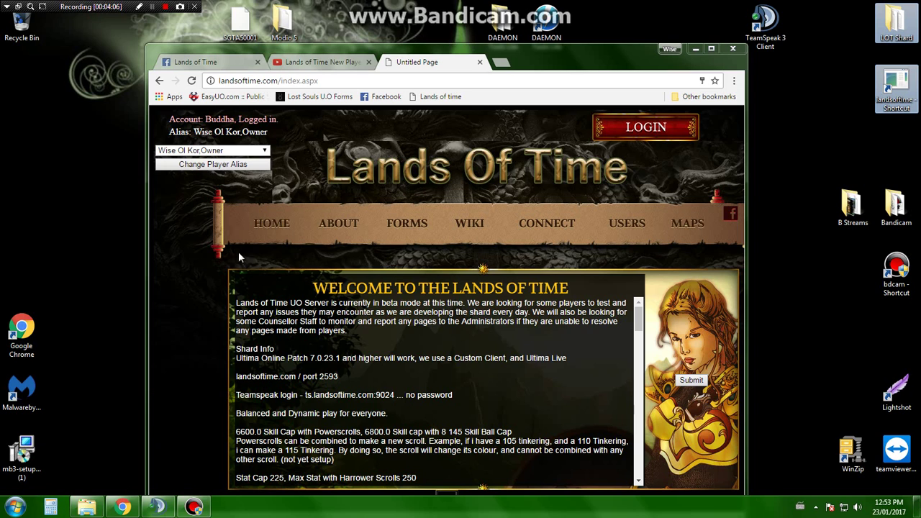
click(216, 63)
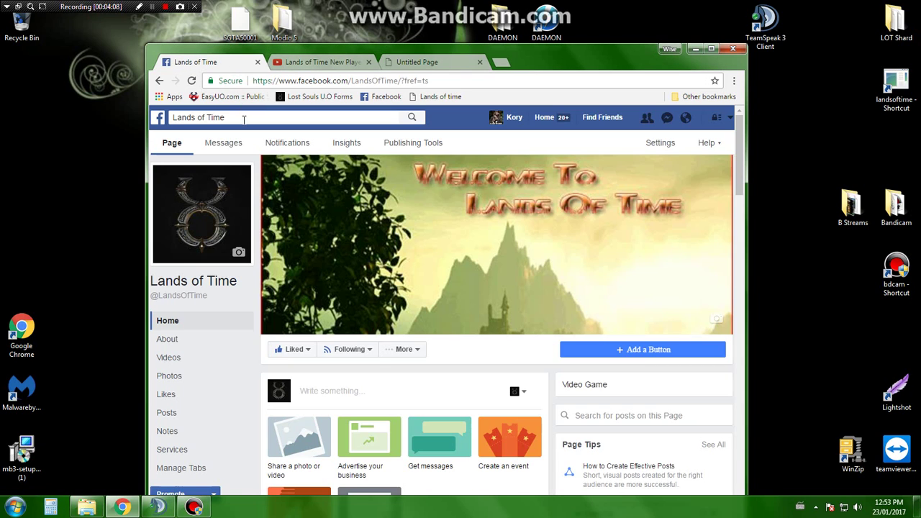
click(711, 49)
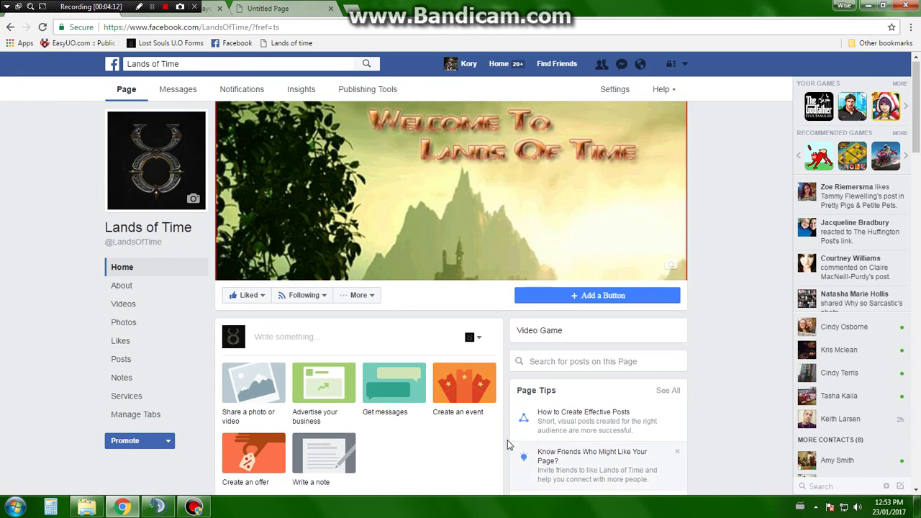
scroll(507, 443, down, 3)
scroll(477, 436, up, 3)
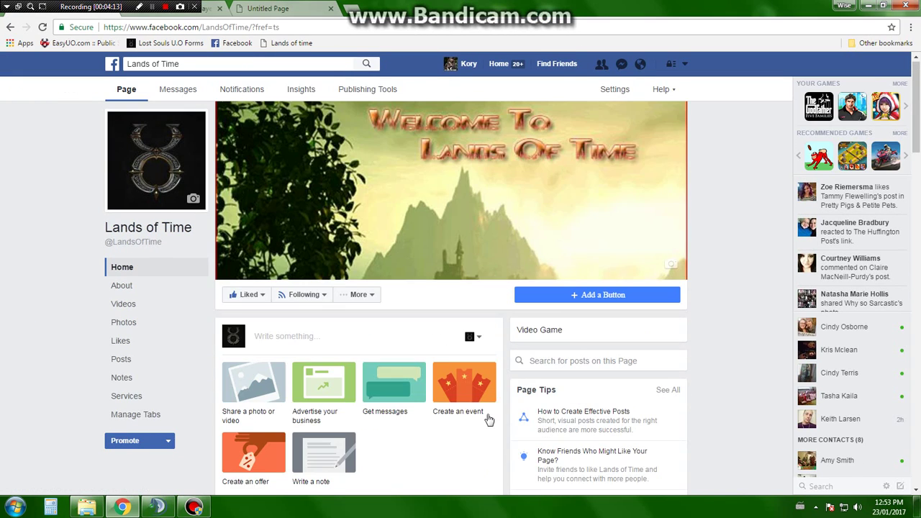
- View the New Player Introduction video page and the Lands of Time website, ending back on the Facebook page
click(208, 12)
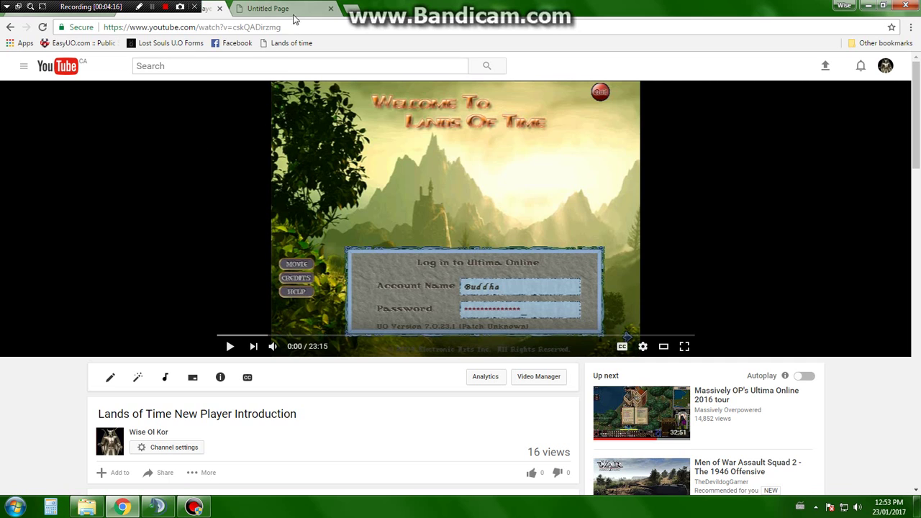
click(292, 12)
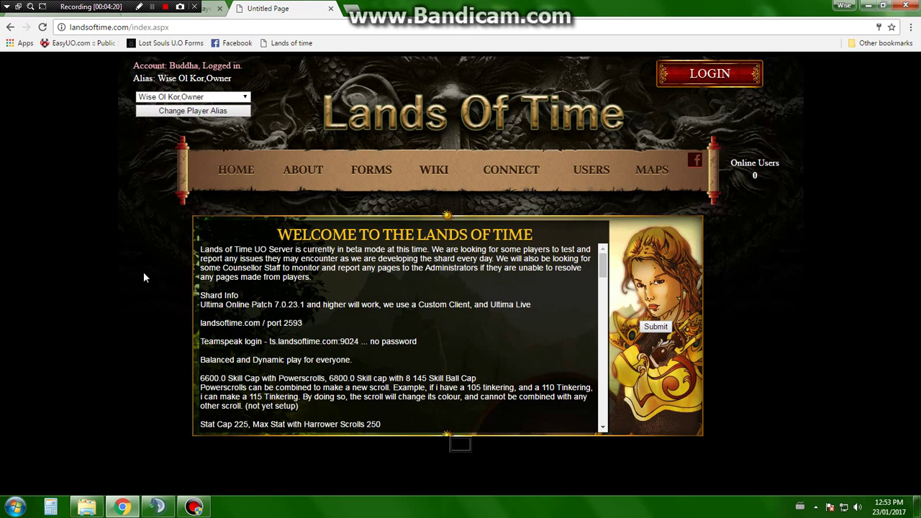
click(44, 16)
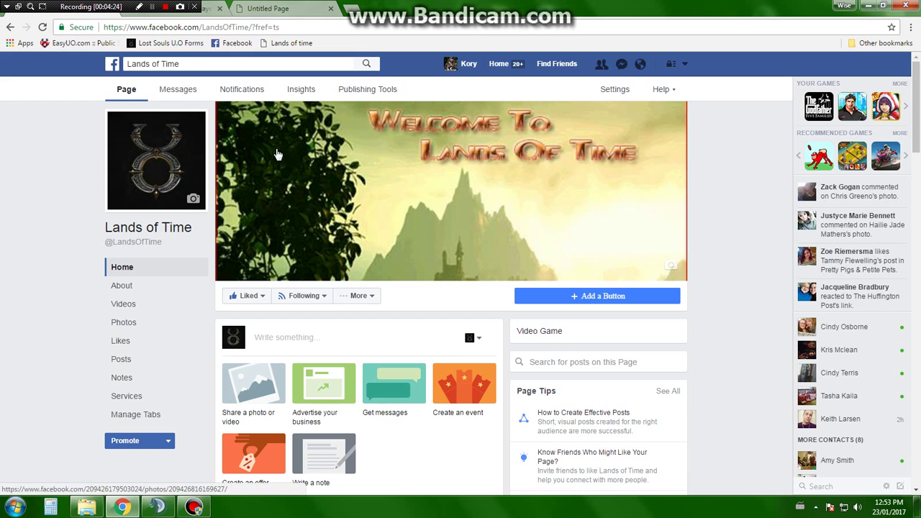
- Switch to TeamSpeak 3 and examine the address of the Lands of Time Ultima Online server
click(156, 508)
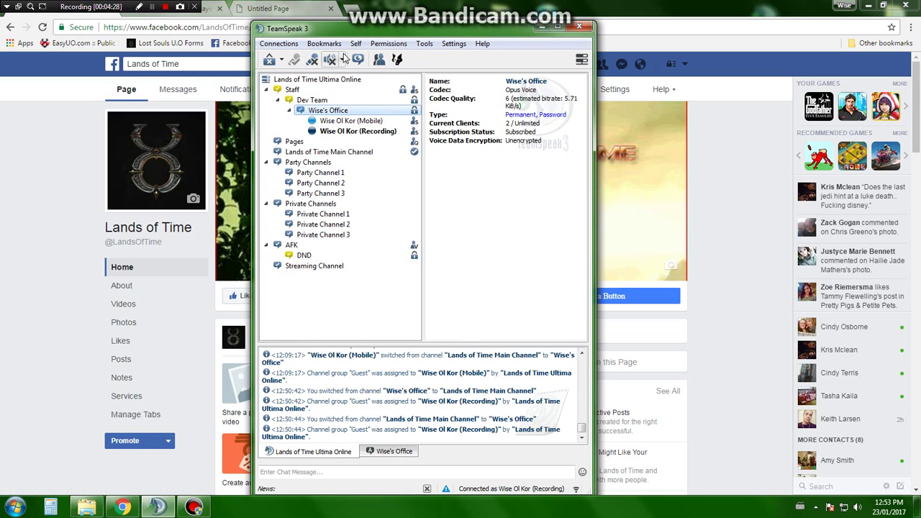
click(282, 79)
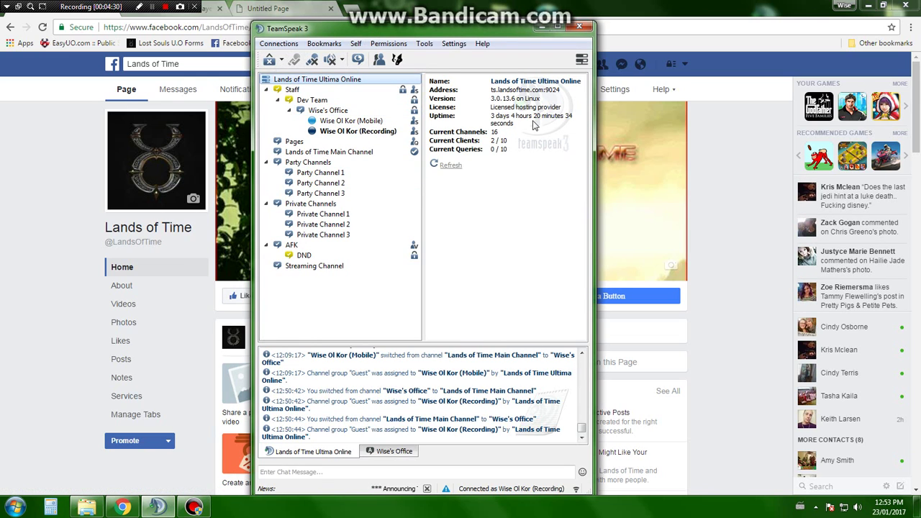
drag(432, 90, 523, 92)
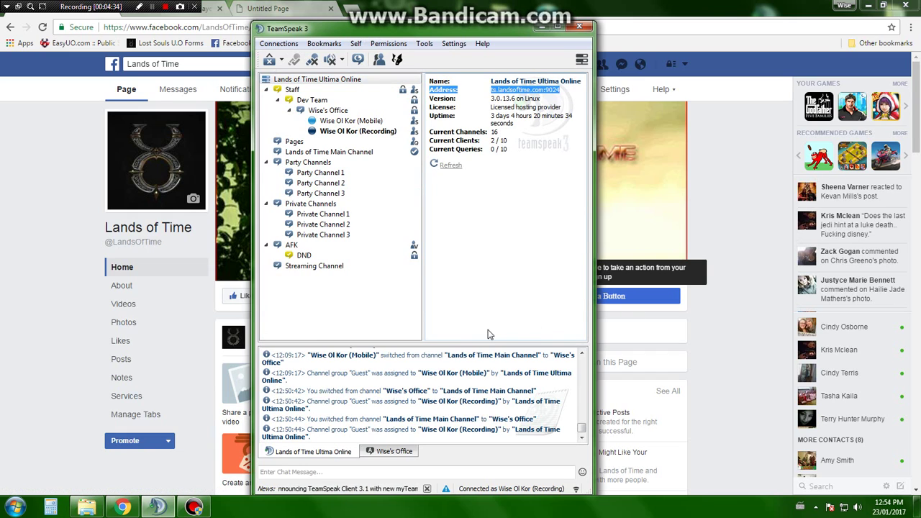
click(554, 94)
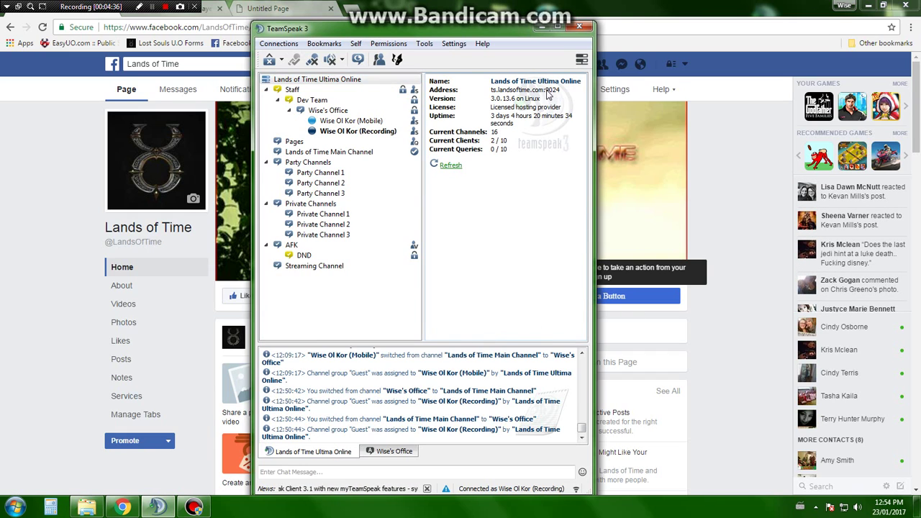
- Return to the browser and view the Lands of Time New Player Introduction video on YouTube
click(207, 13)
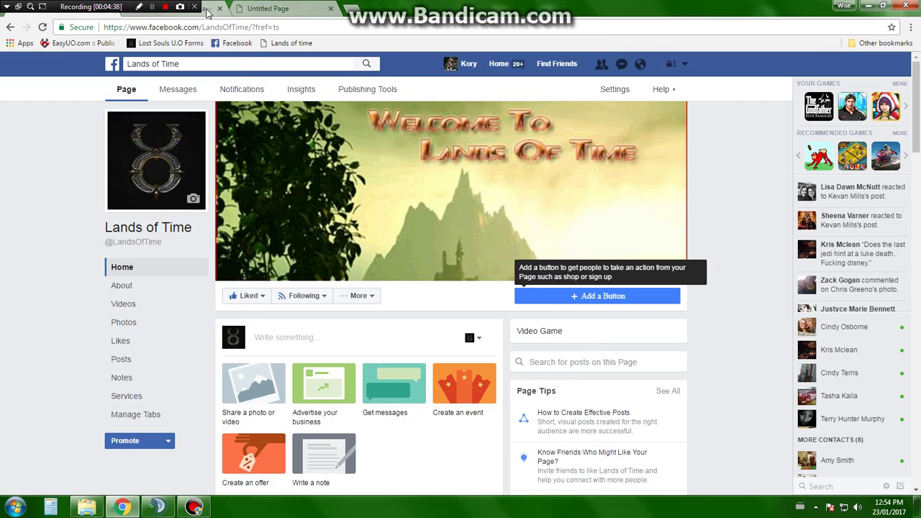
click(207, 13)
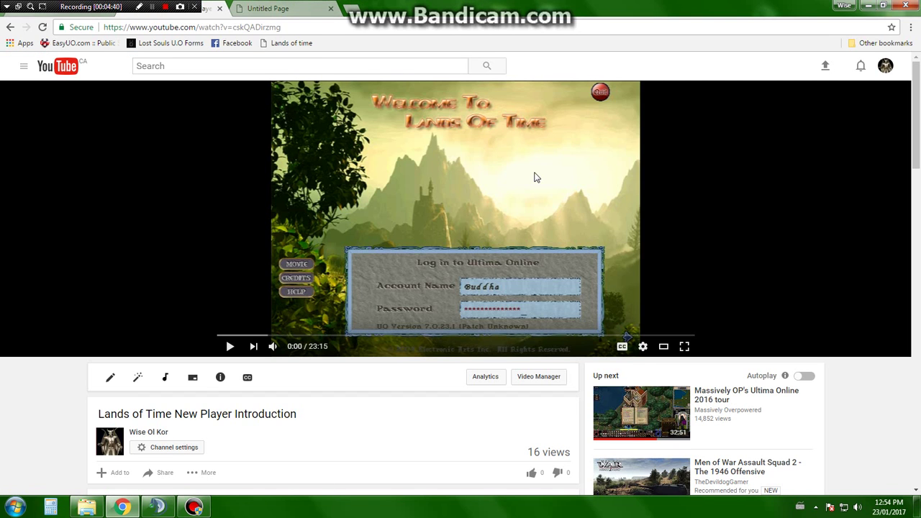